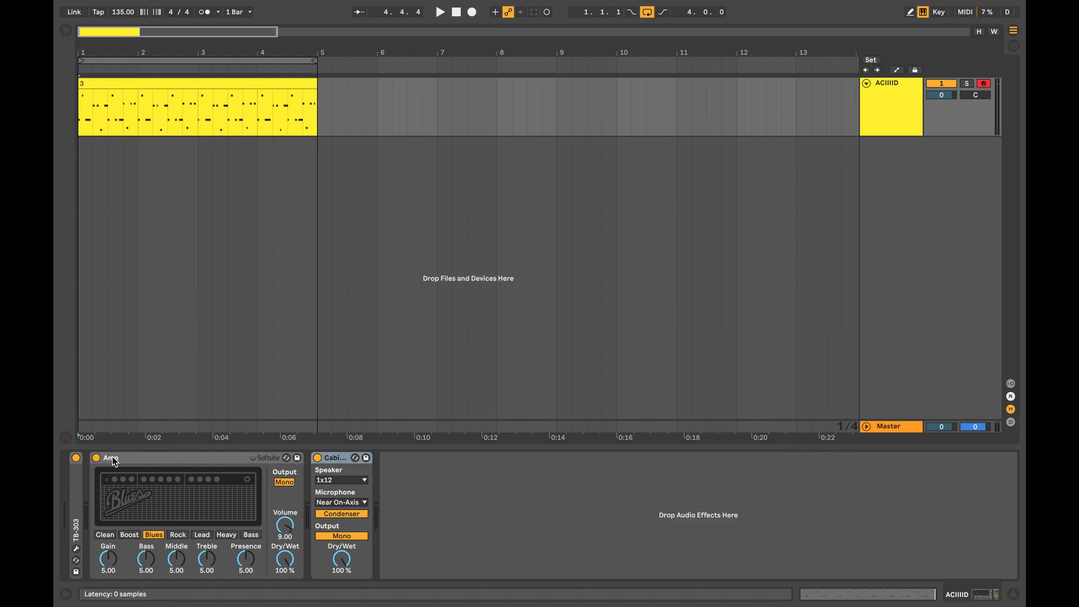
Bypass the Cabinet device and preview every Amp model in order from Clean through Bass.
click(317, 458)
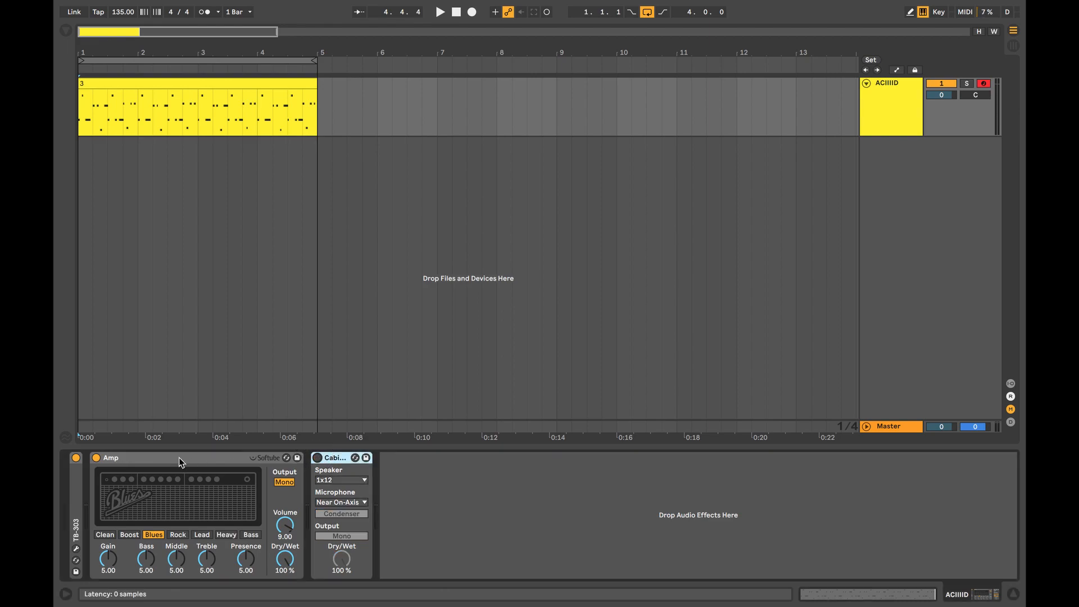
click(138, 454)
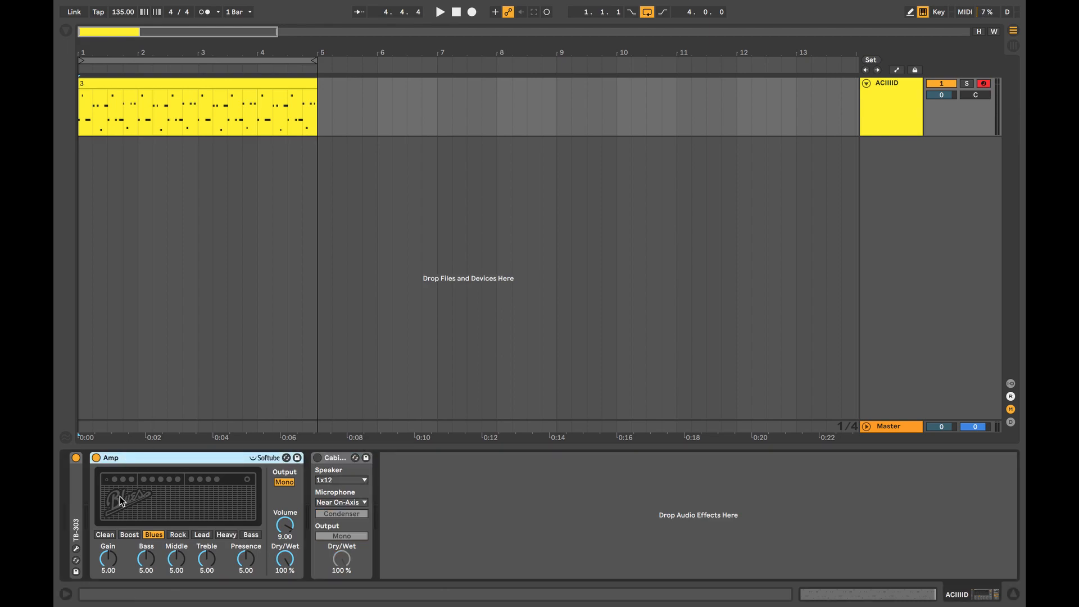
click(105, 535)
click(129, 534)
click(153, 535)
click(177, 534)
click(202, 534)
click(225, 535)
click(250, 534)
Go through the Amp's Clean, Boost, Blues, Rock, Heavy and Bass models again with playback stopped.
click(106, 536)
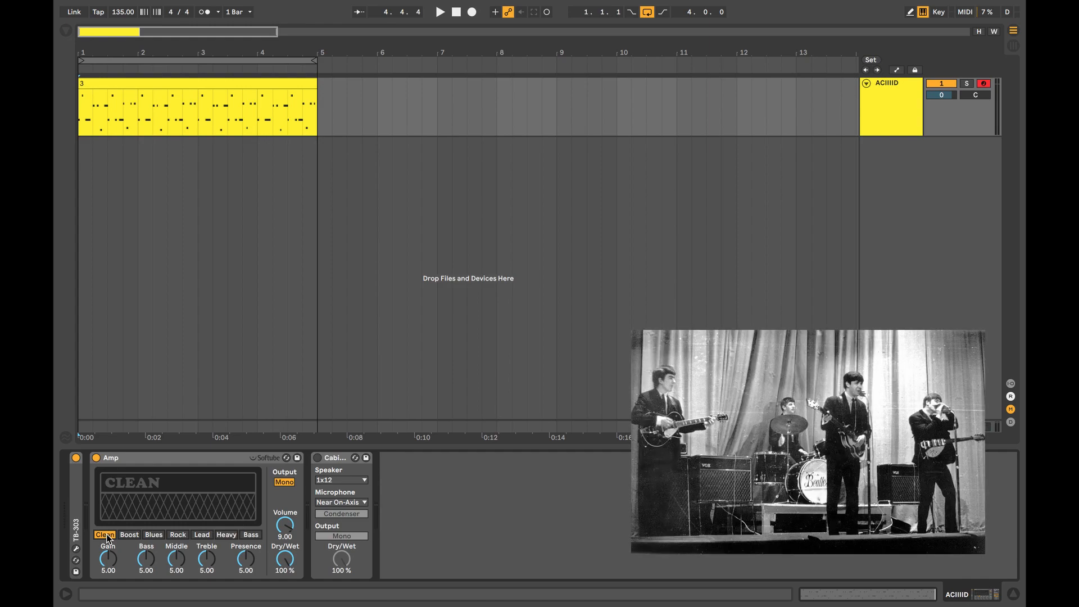
click(129, 536)
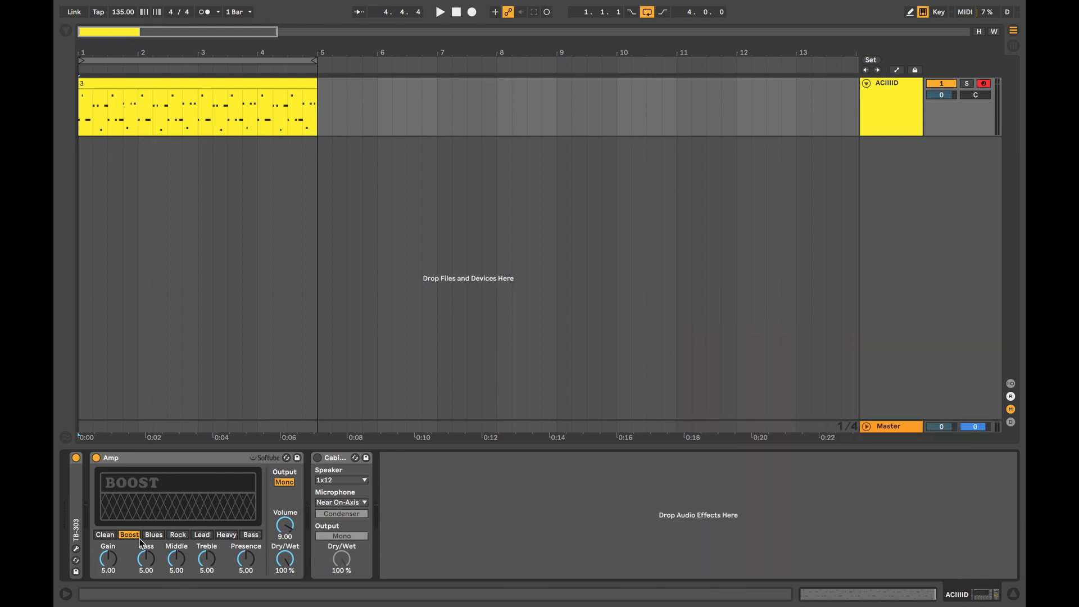
click(156, 535)
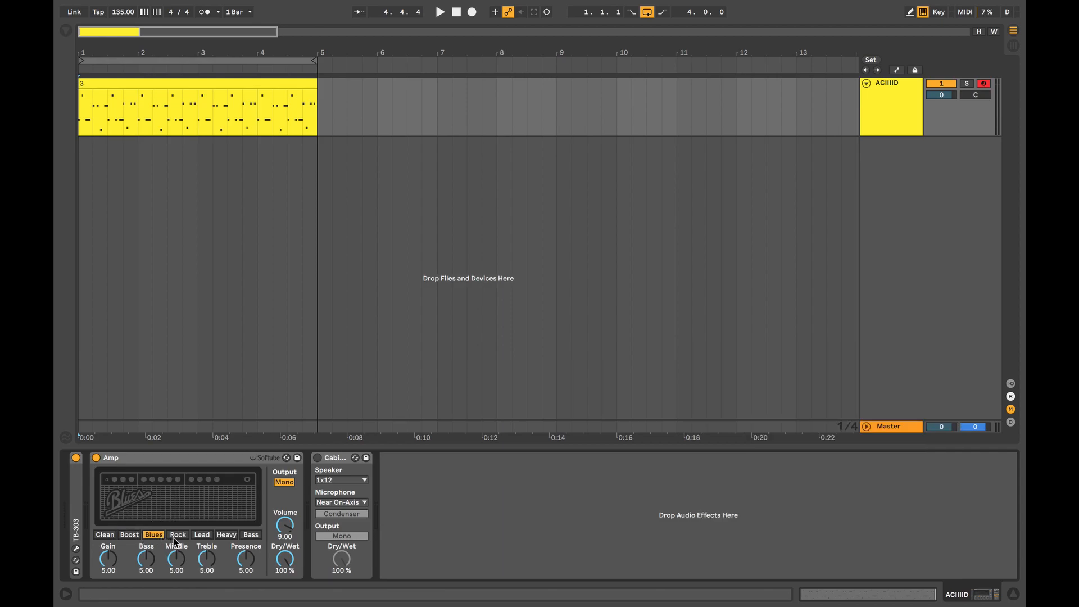
click(175, 536)
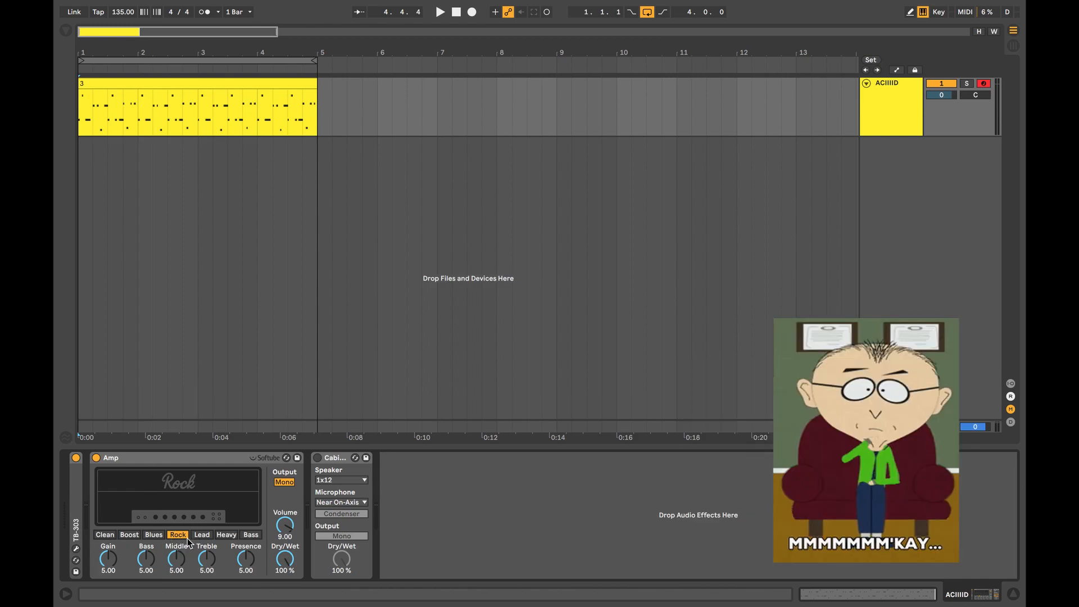
click(226, 534)
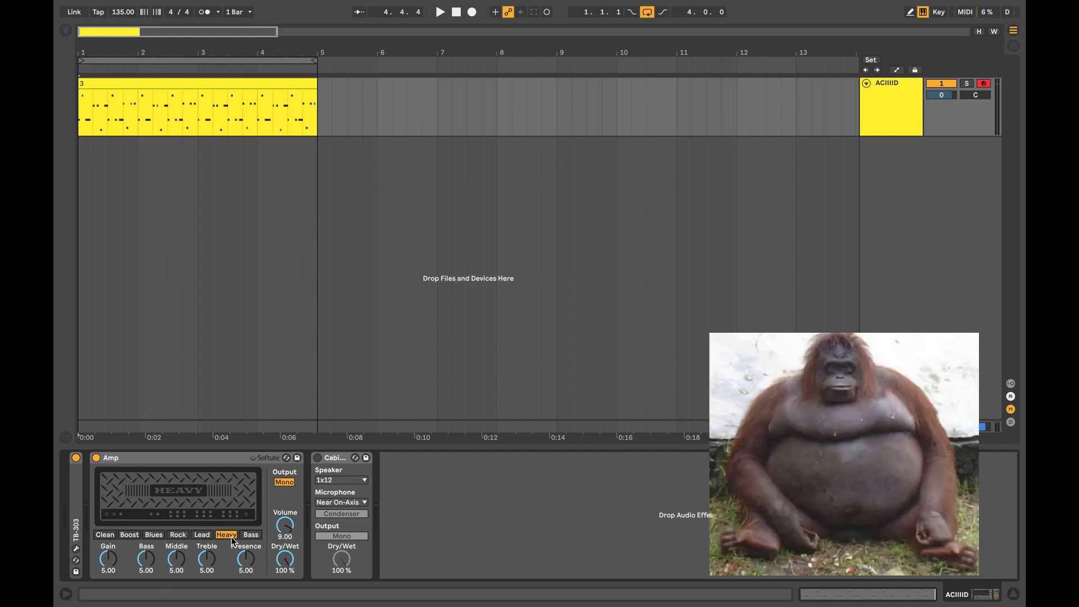
click(246, 538)
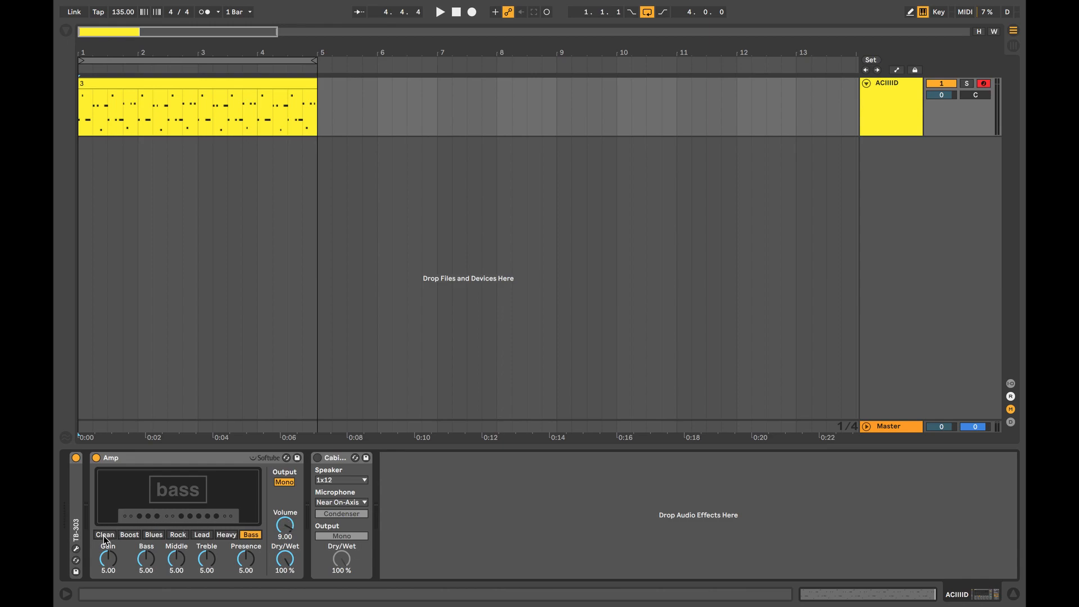
Play the ACIIIID clip while comparing the Amp models, settle on Rock and stop playback.
click(83, 104)
key(space)
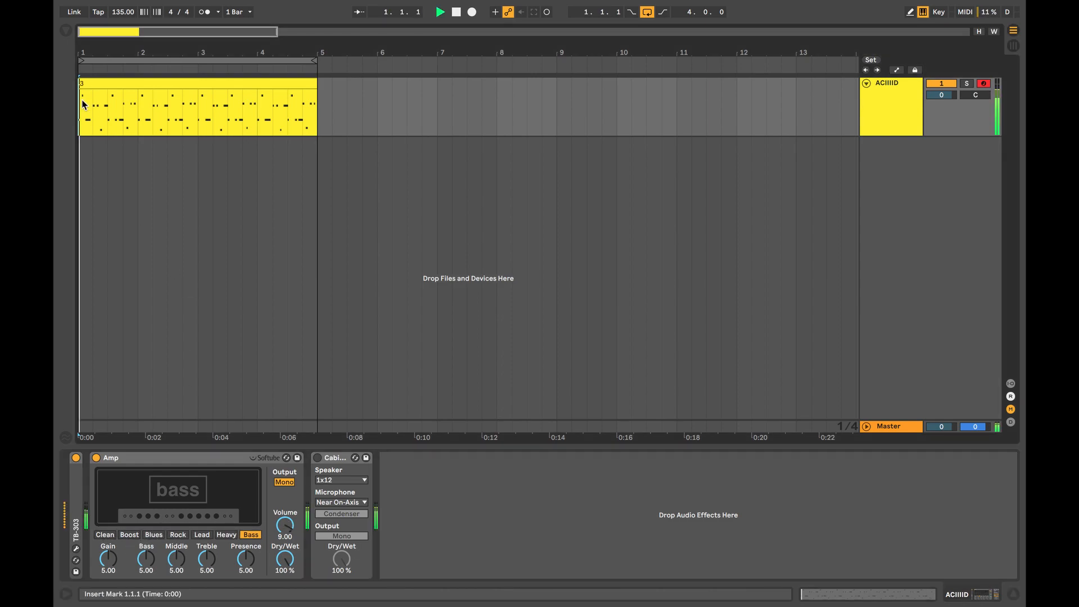
click(228, 535)
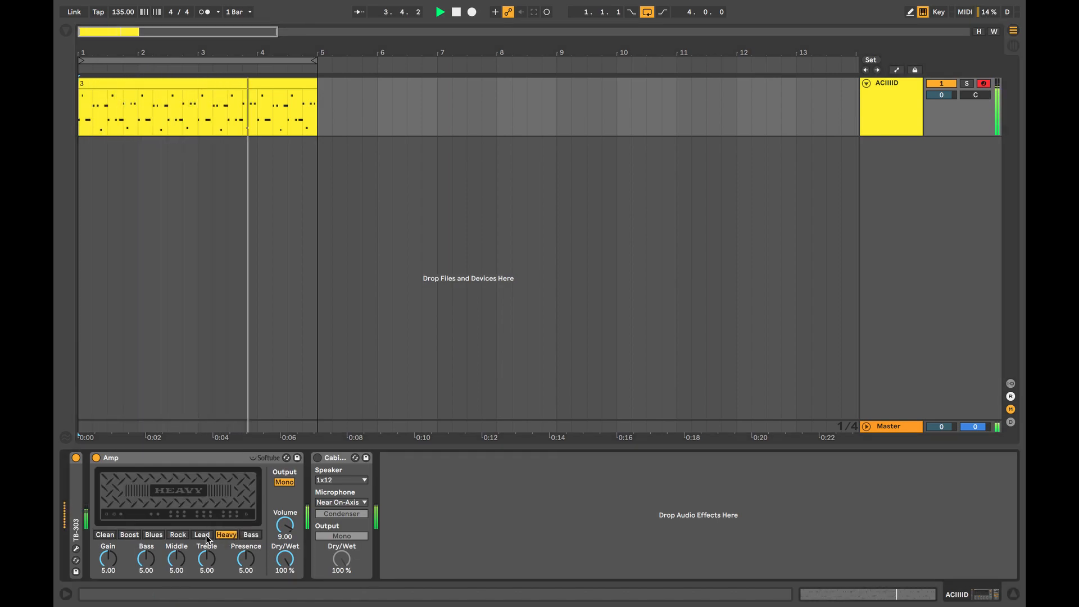
click(204, 536)
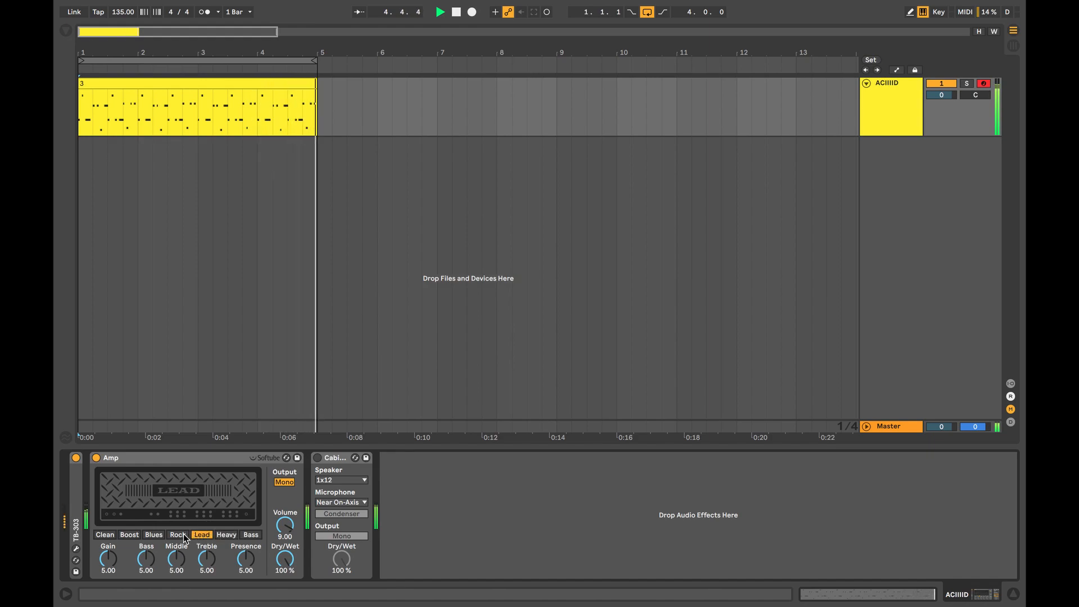
click(182, 535)
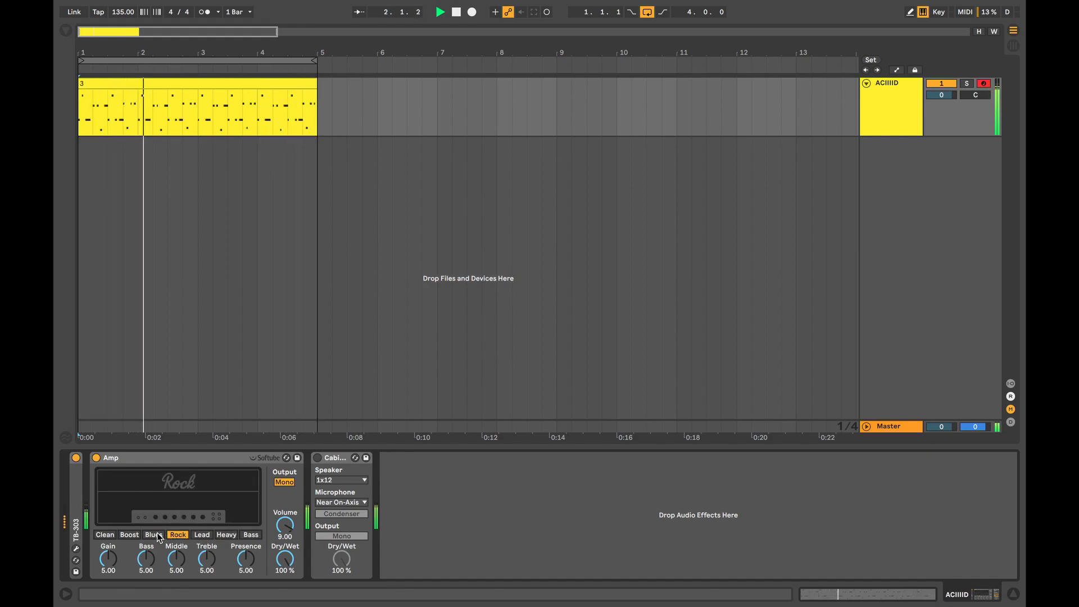
click(155, 535)
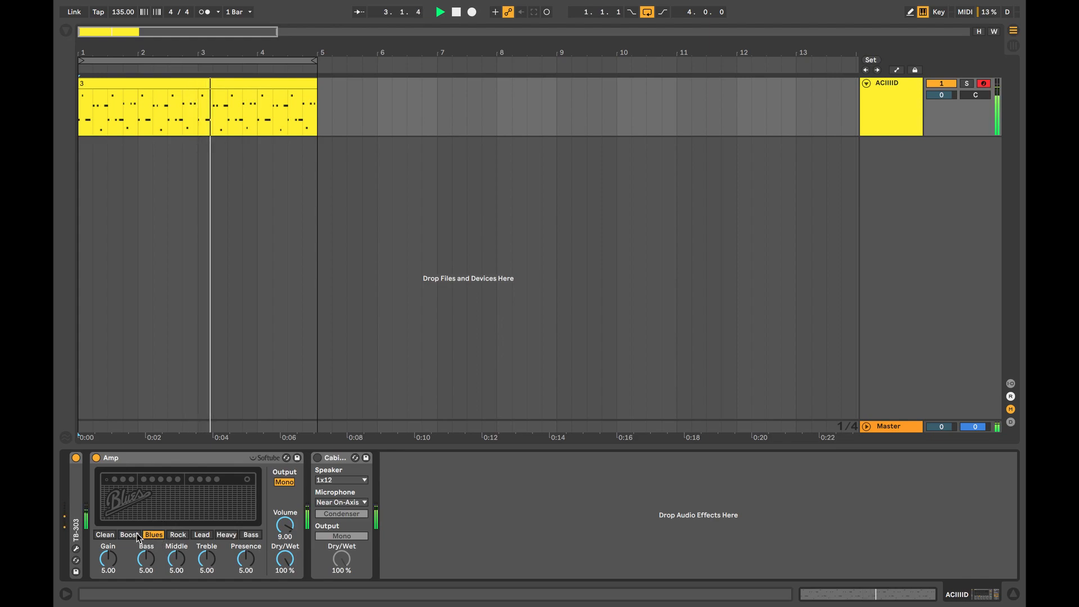
click(130, 534)
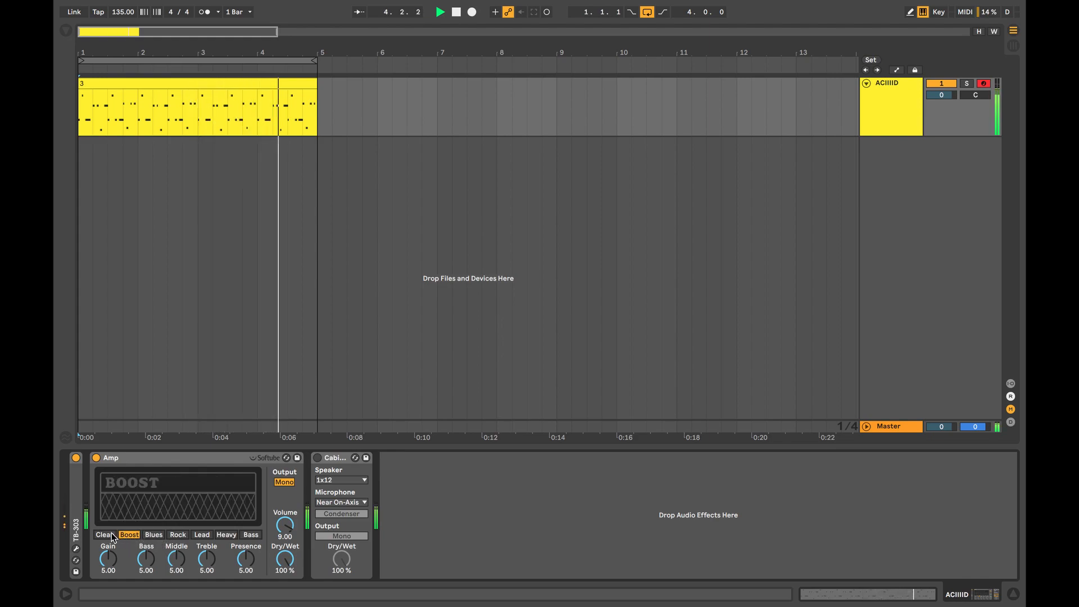
click(108, 536)
click(153, 535)
click(175, 536)
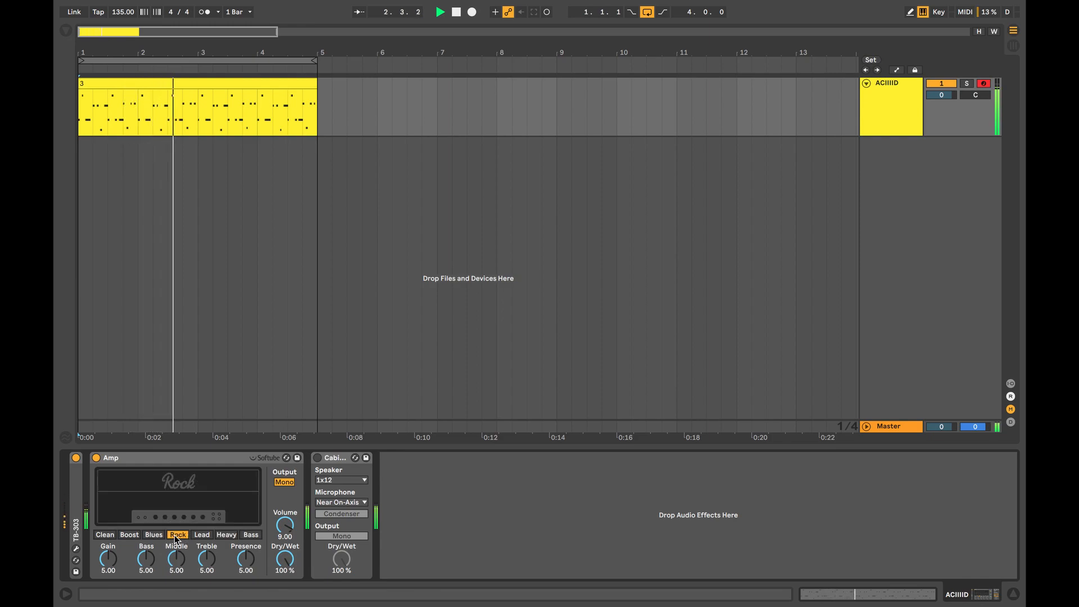
key(space)
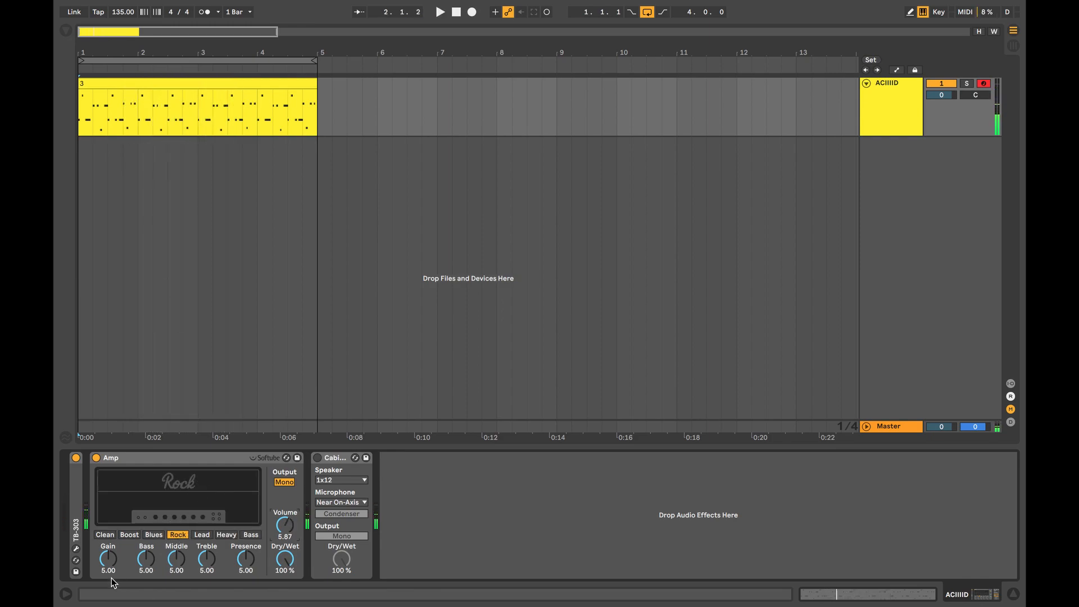
Sweep the Amp's Presence up and down during playback, settling at about 6.75.
click(114, 556)
key(space)
drag(245, 562, 244, 505)
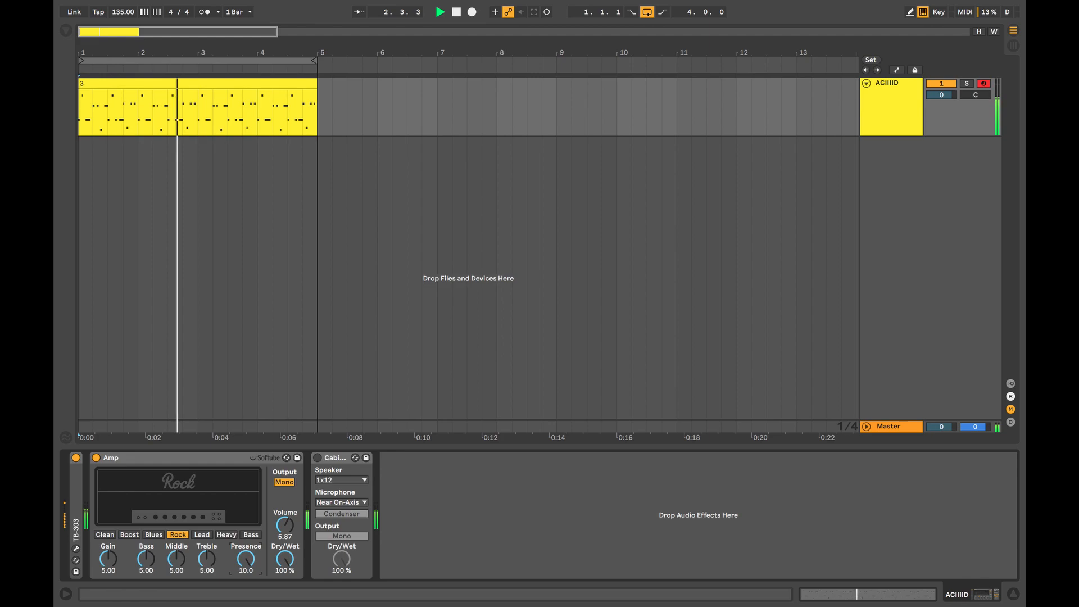
drag(245, 559, 246, 605)
drag(246, 559, 246, 525)
key(space)
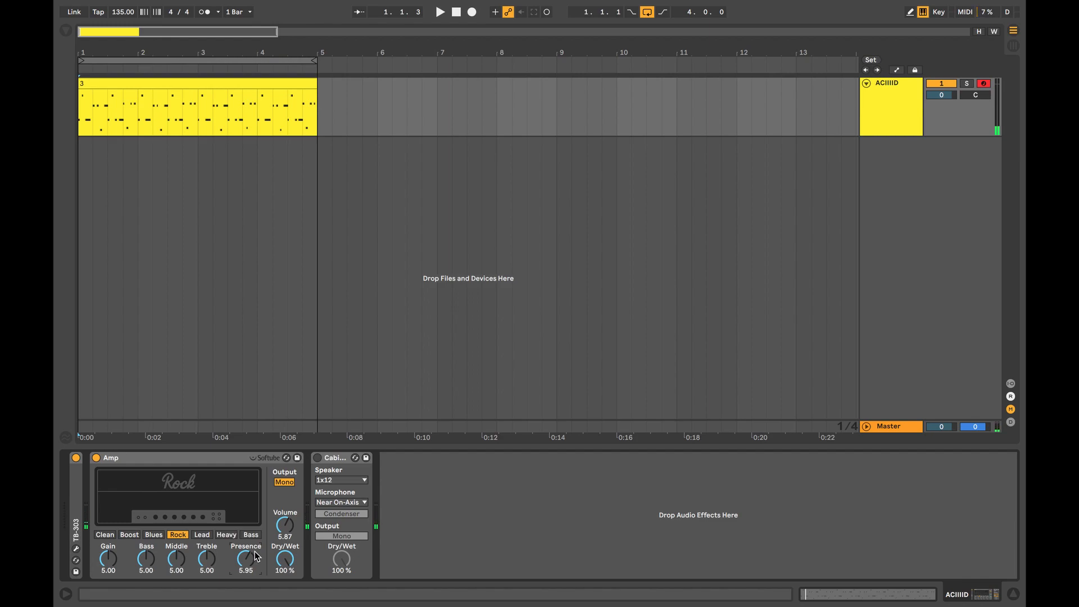
drag(252, 559, 251, 569)
Toggle the Amp's output between Mono and Dual, leaving it on Dual.
click(285, 483)
click(285, 485)
click(285, 483)
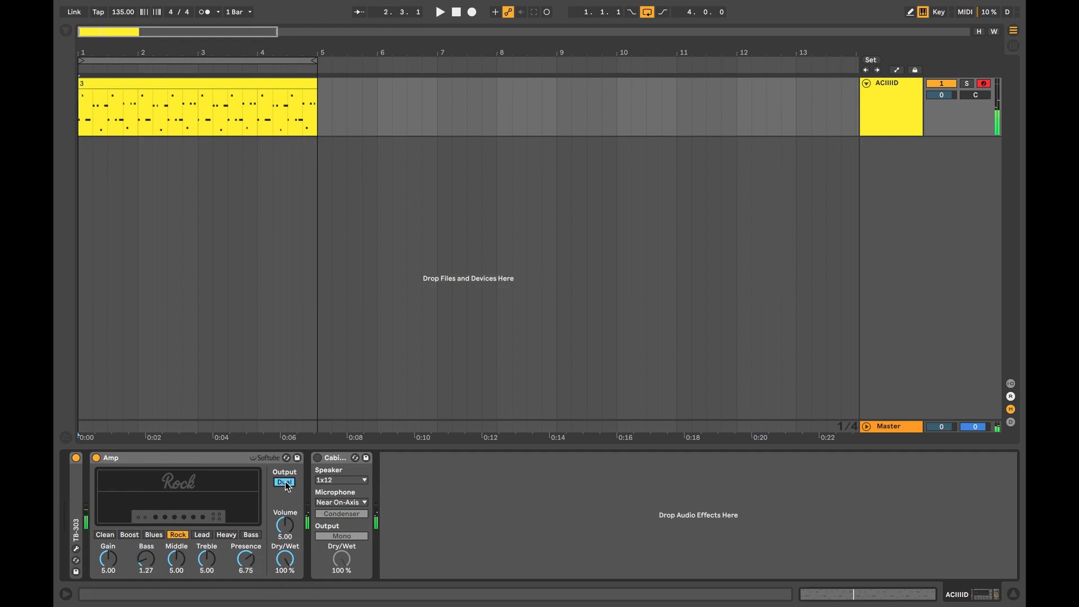
Turn the Cabinet device back on and compare the clip with and without it during playback.
click(323, 460)
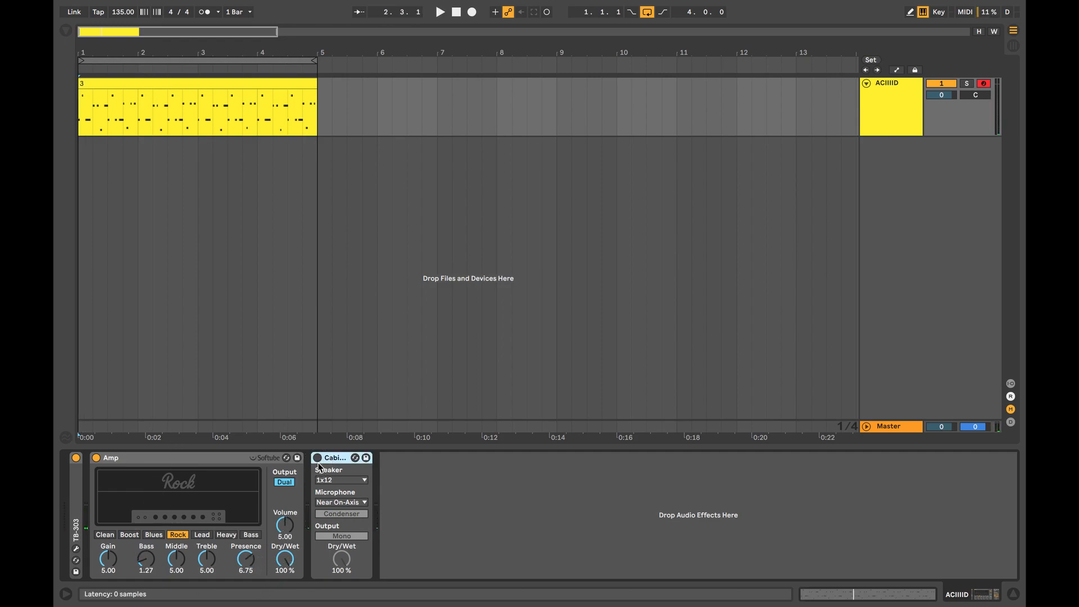
click(317, 457)
key(space)
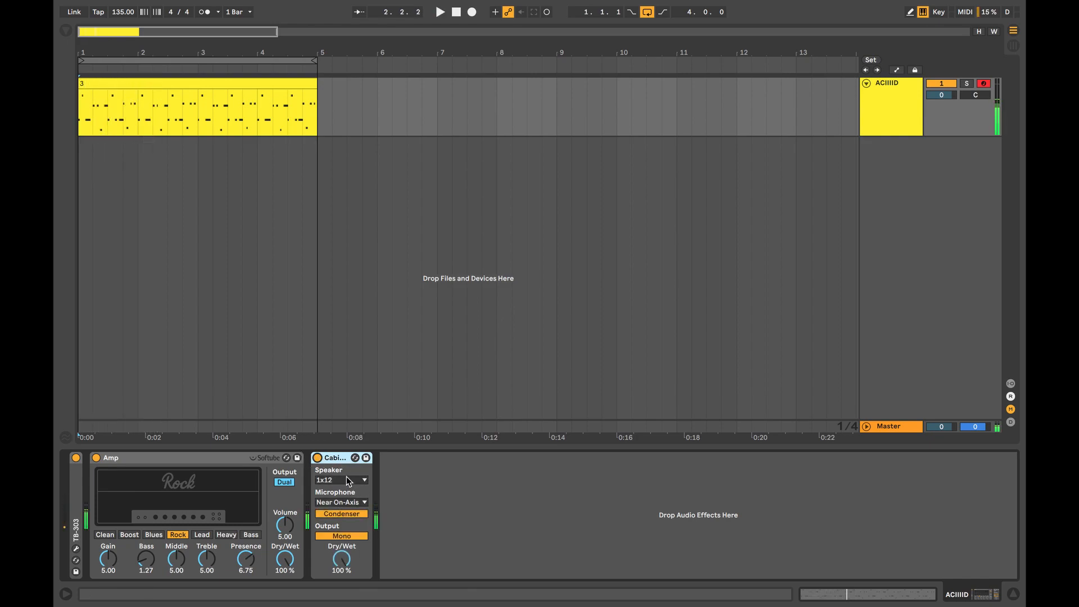
click(318, 457)
click(318, 458)
key(space)
Audition the Cabinet's speaker types from 4x10 Bass to 1x12 during playback and settle on 4x12.
click(346, 481)
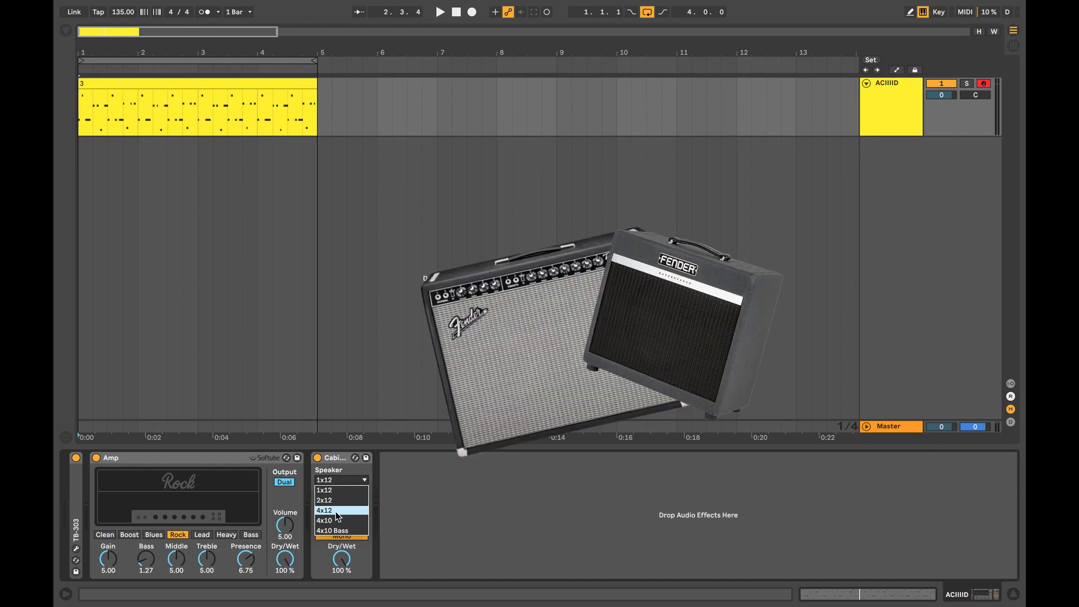
click(367, 531)
key(space)
key(Up)
key(Up)
key(Up)
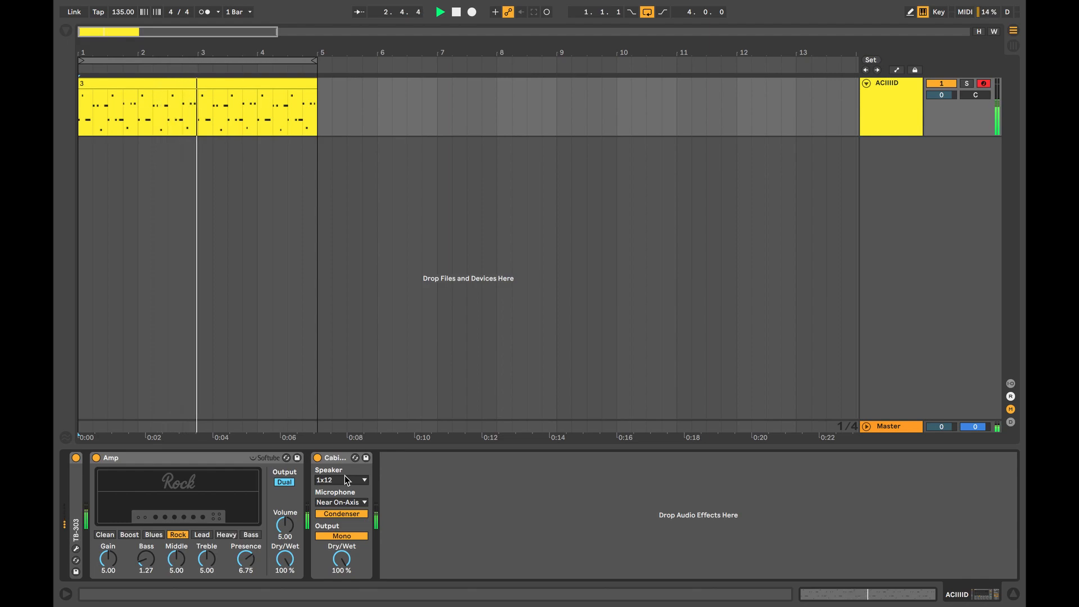
key(Down)
key(Down)
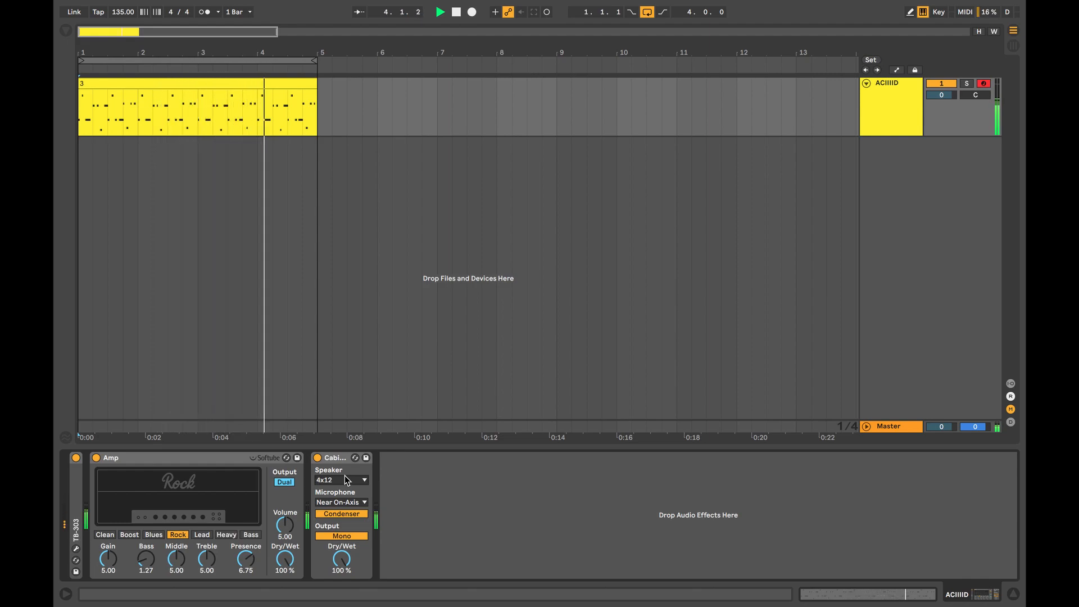
key(space)
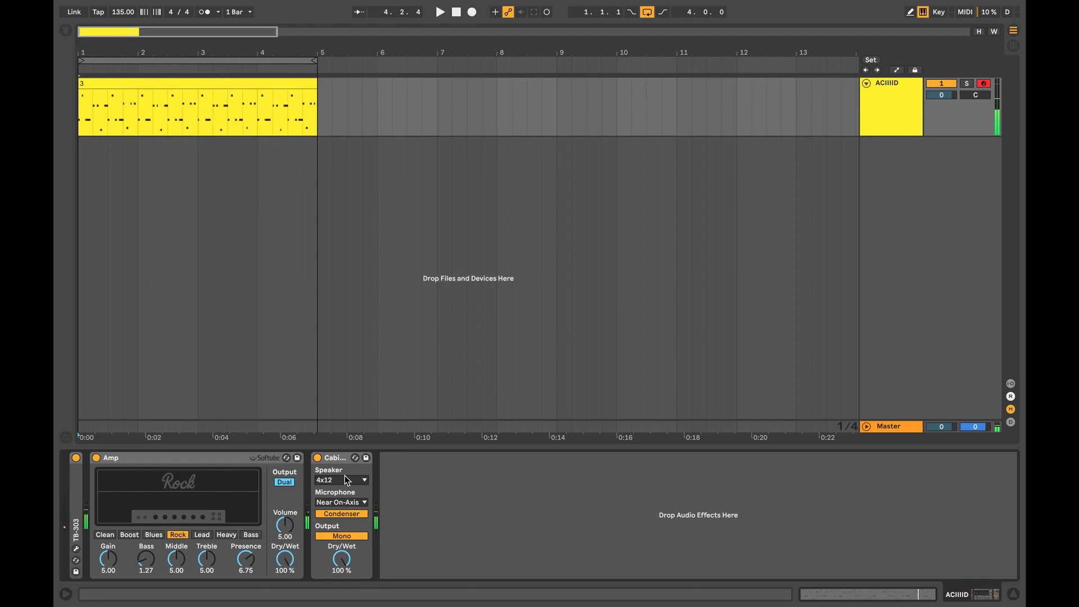
Audition the Cabinet's microphone positions during playback, switching between Far and Near On-Axis and ending on Near On-Axis.
click(353, 506)
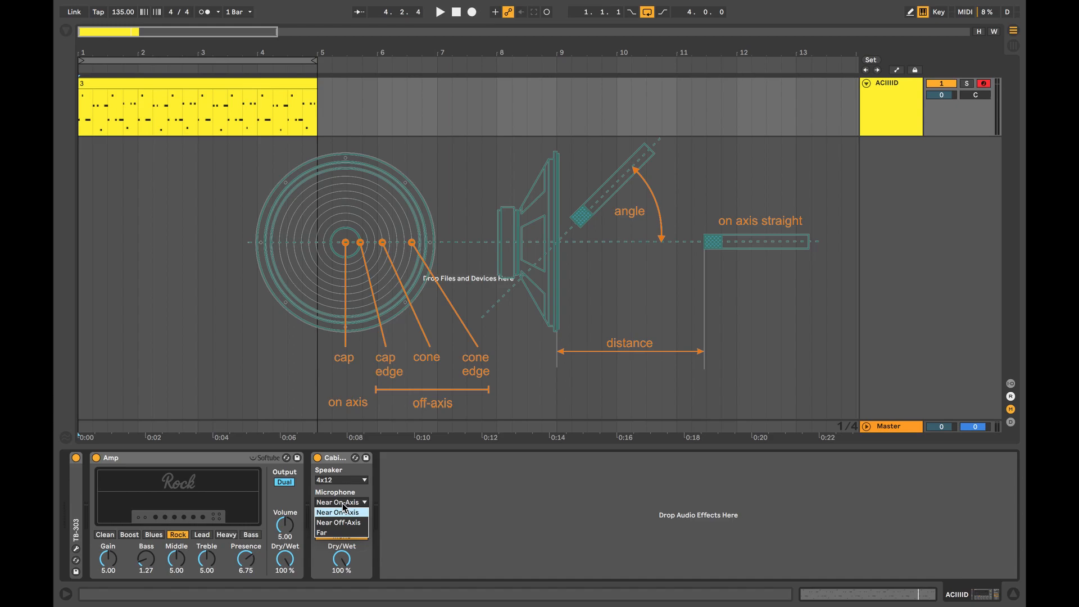
click(336, 532)
key(space)
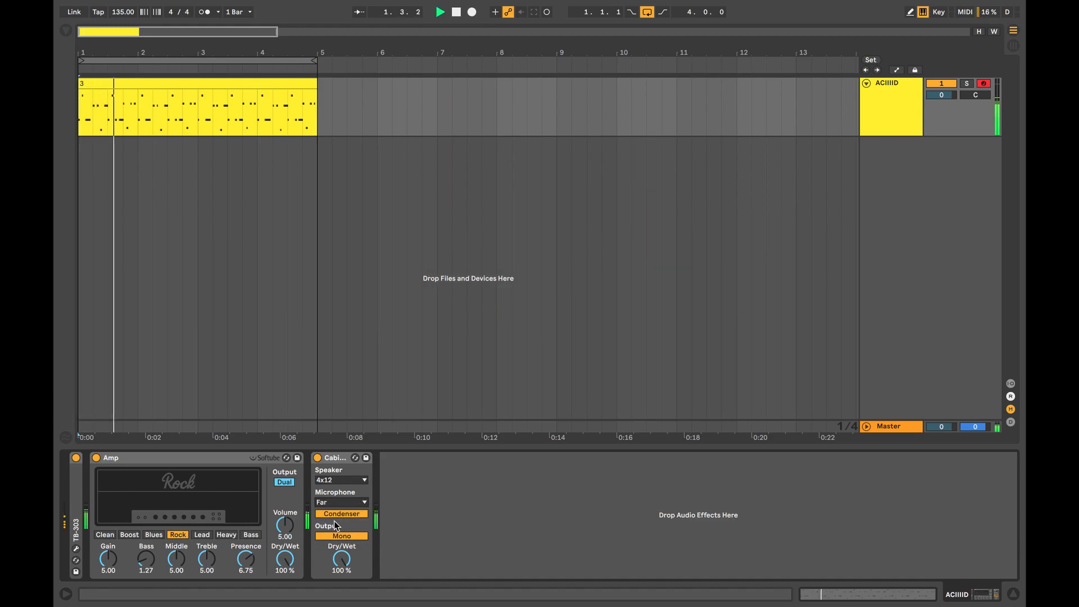
key(Up)
key(Up)
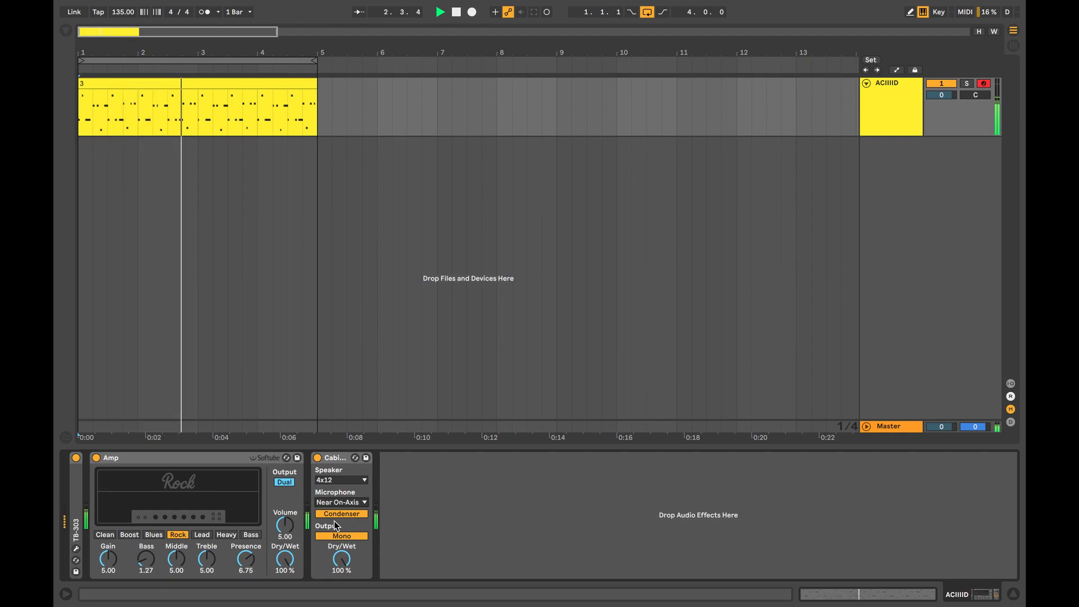
key(Down)
key(Down)
key(Up)
key(Up)
key(space)
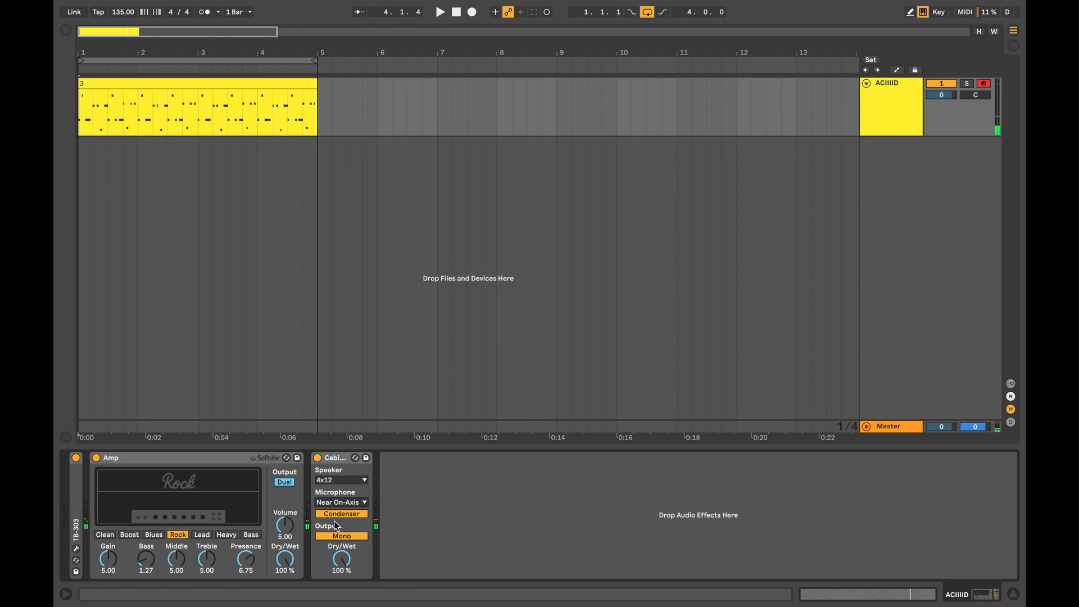
Compare the Near On-Axis, Near Off-Axis and Far microphone positions in short playbacks, ending on Far.
key(space)
key(space)
key(Down)
key(space)
key(space)
key(Down)
key(space)
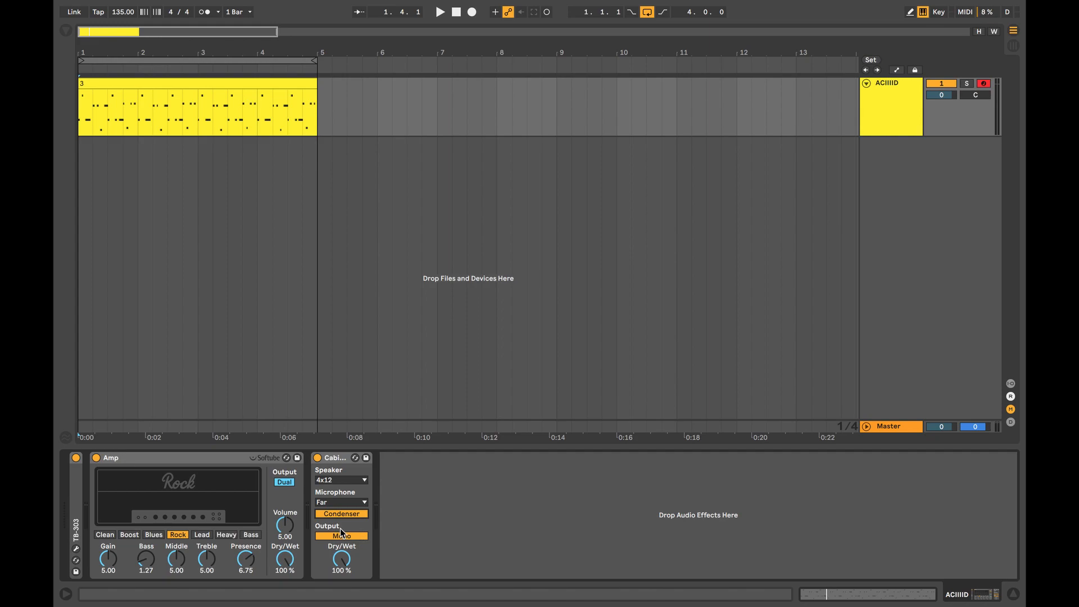
Set the Cabinet's output to Dual and, during playback, its microphone position to Near On-Axis.
click(349, 536)
key(space)
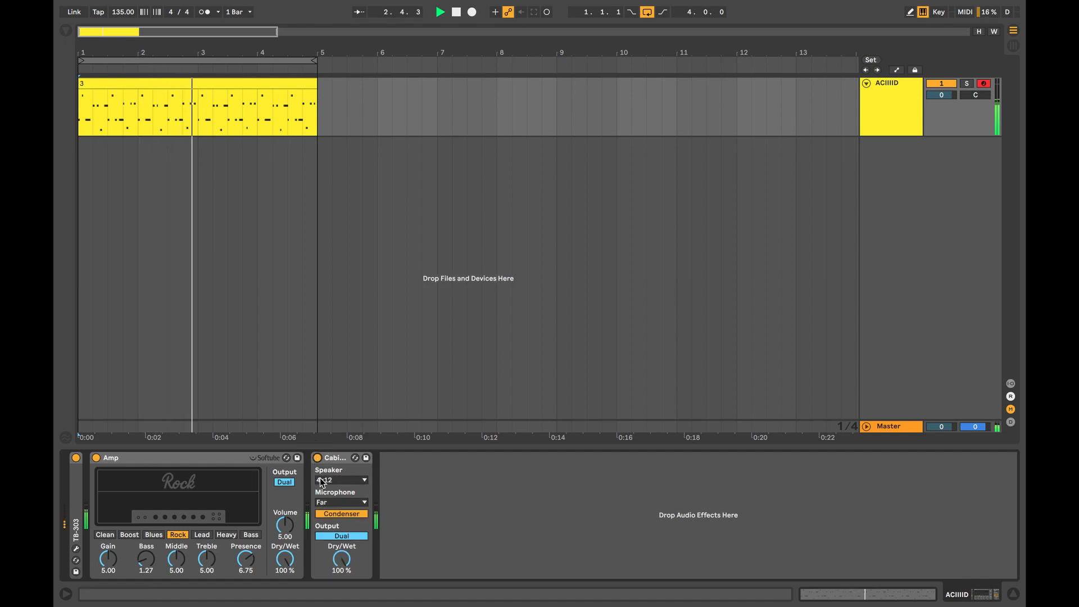
click(341, 502)
click(338, 512)
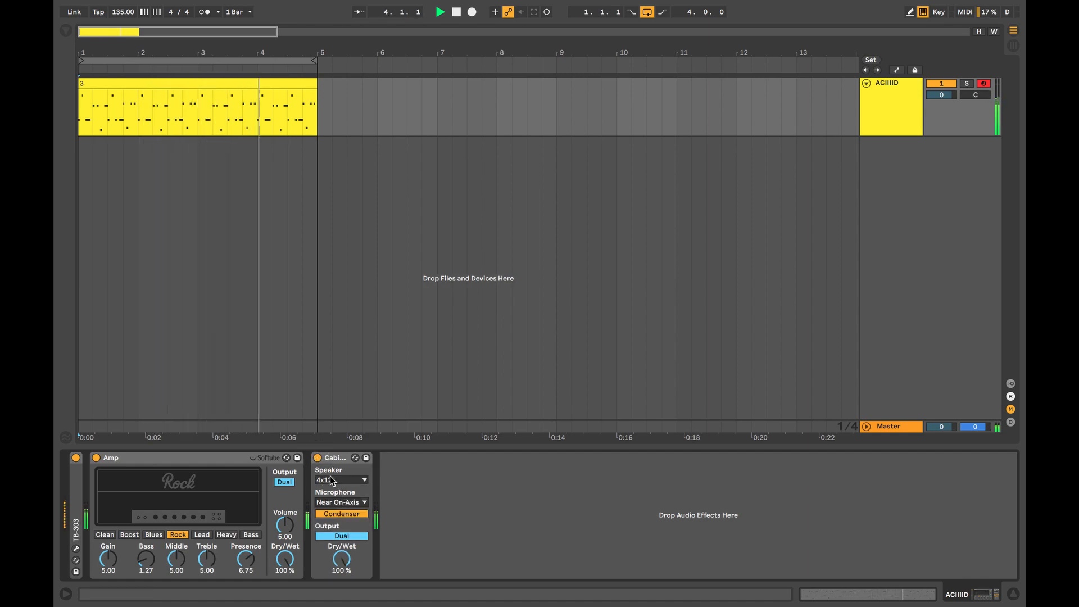
Bypass and re-enable the Cabinet during playback, and lower its Dry/Wet to about 57 %.
click(318, 458)
click(319, 459)
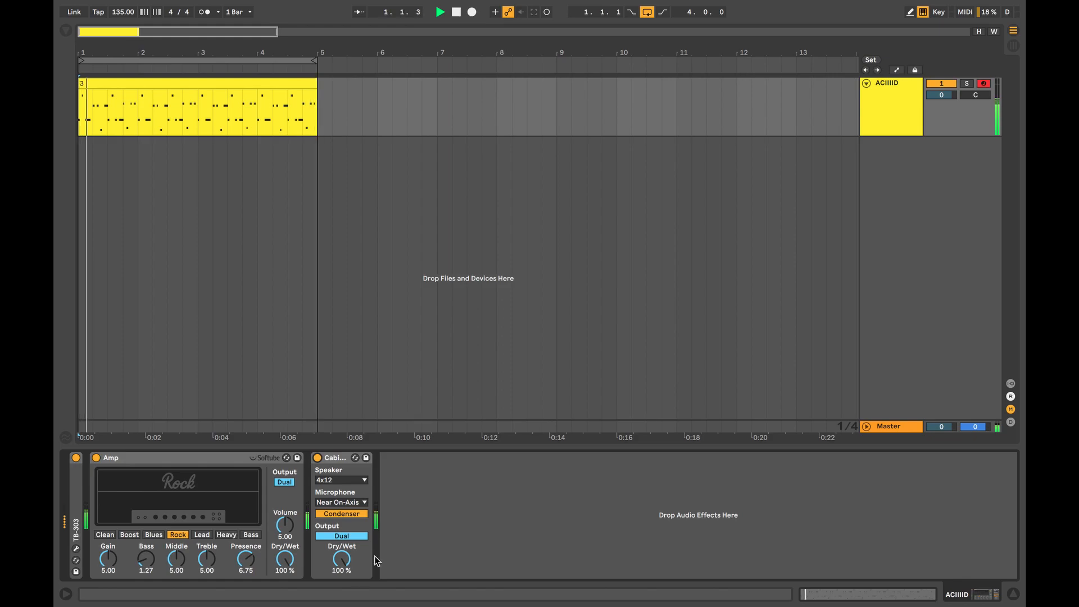
drag(344, 558, 344, 561)
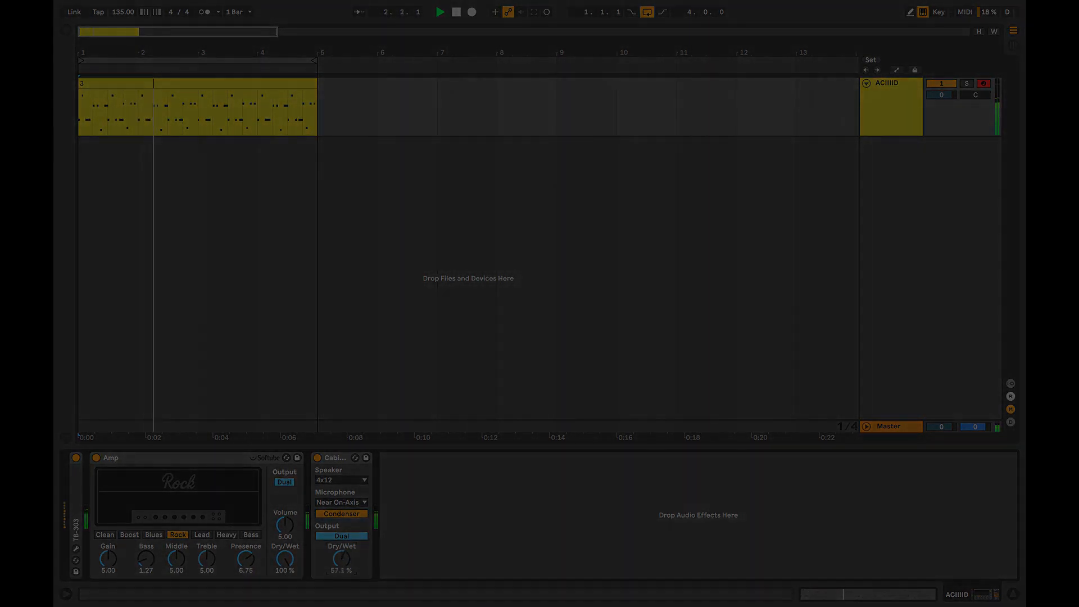